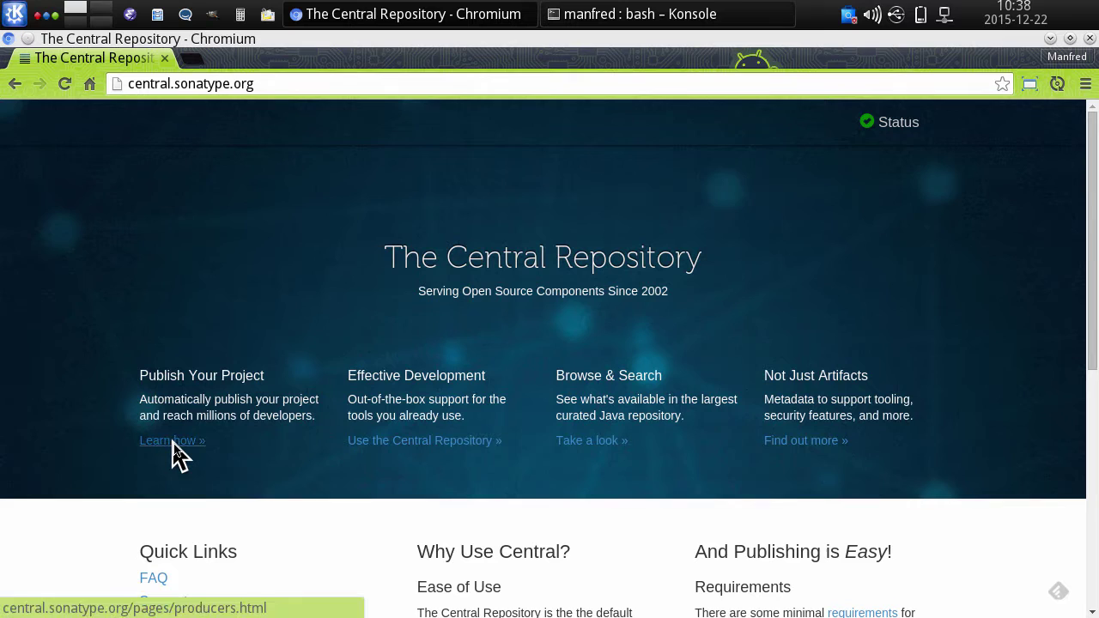
- Follow the OSSRH project-details link to Sonatype JIRA and go to its account sign-up page
{"action": "left_click", "coordinate": [173, 443]}
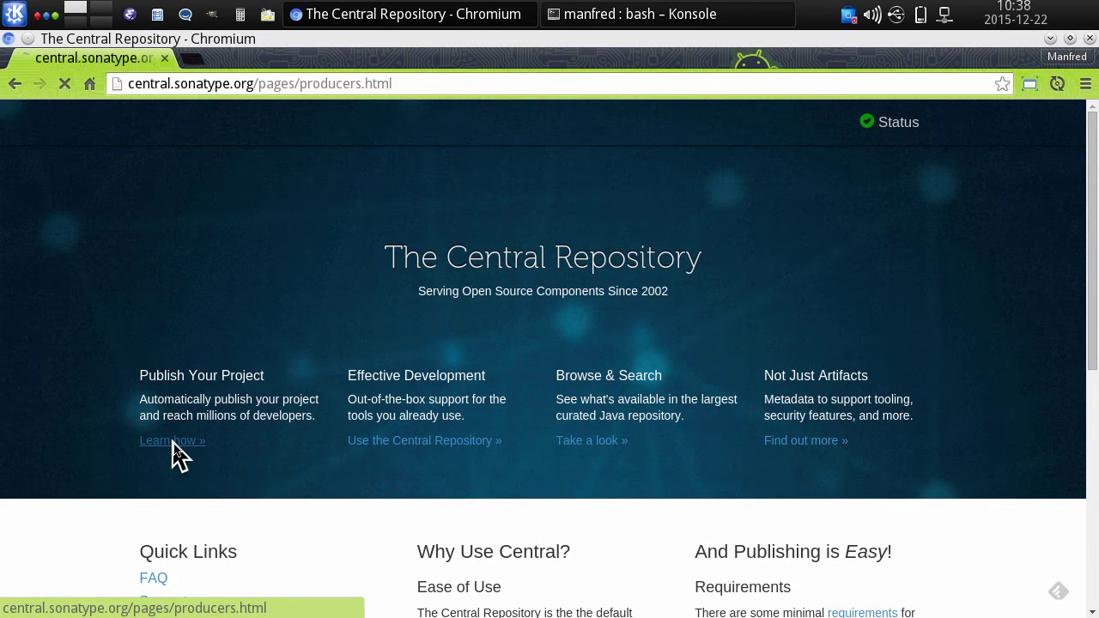
{"action": "scroll", "coordinate": [446, 360], "scroll_direction": "down", "scroll_amount": 1}
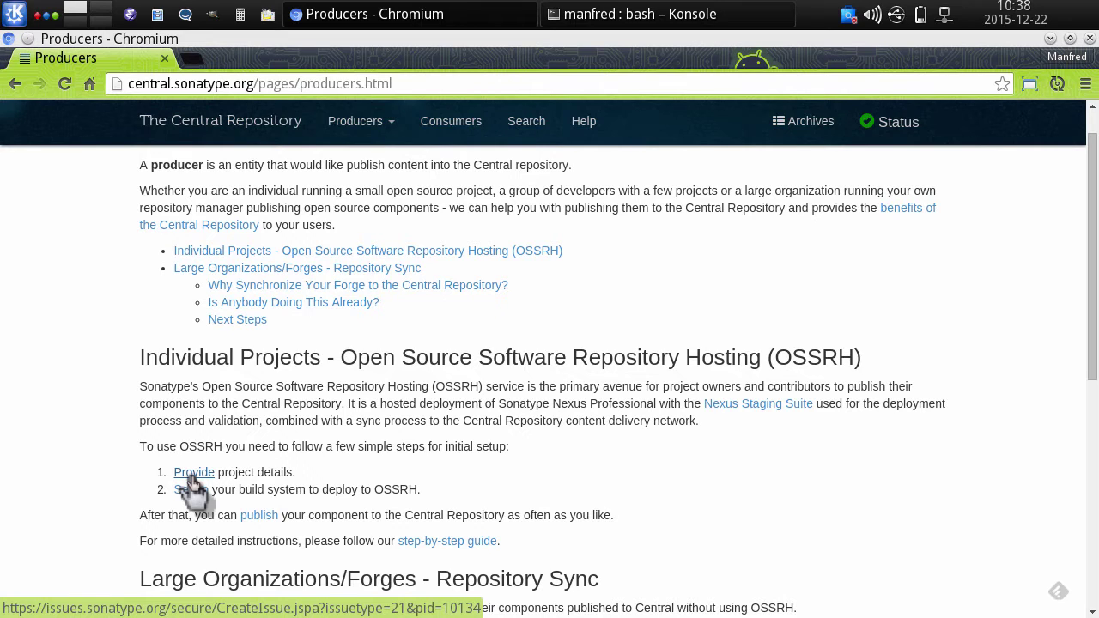
{"action": "left_click", "coordinate": [194, 473]}
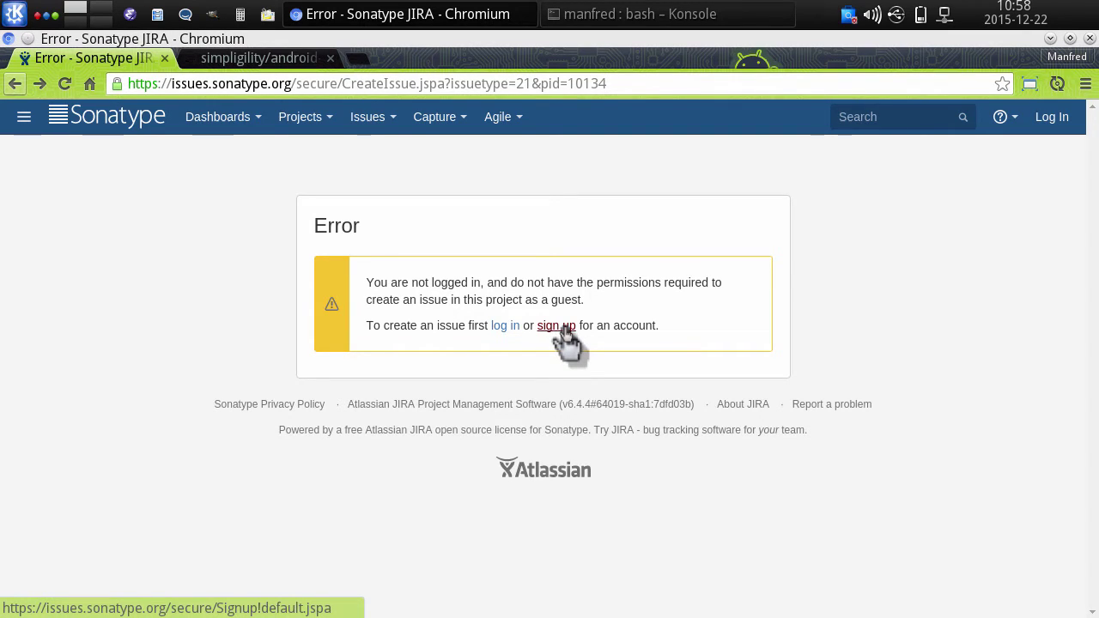
{"action": "left_click", "coordinate": [565, 328]}
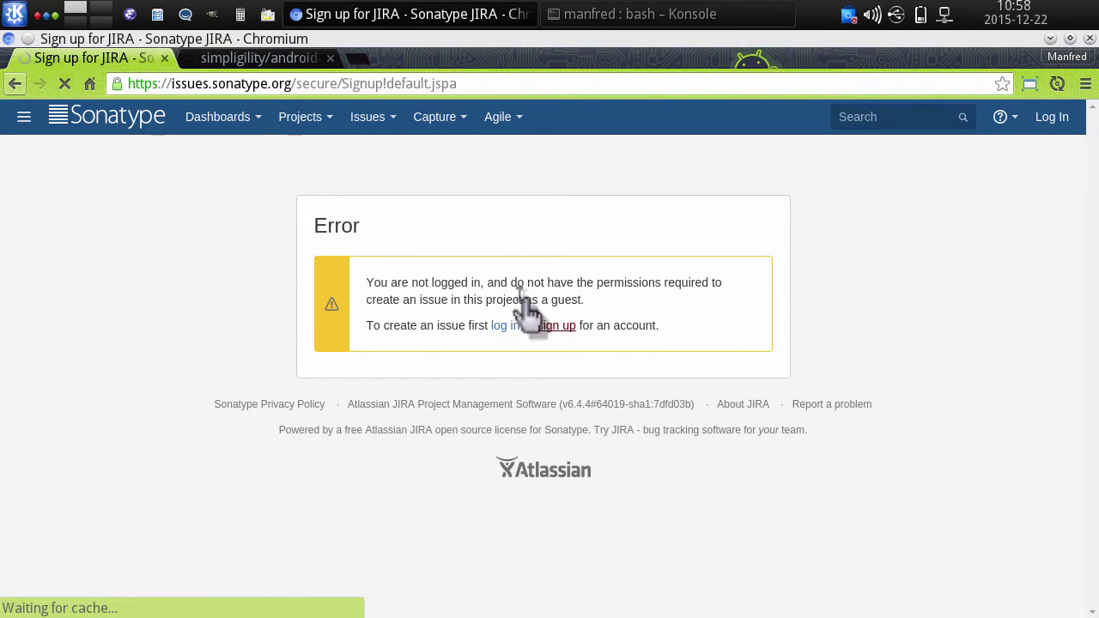
- Enter the full name, e-mail address and username in the JIRA sign-up form
{"action": "type", "text": "Manfre"}
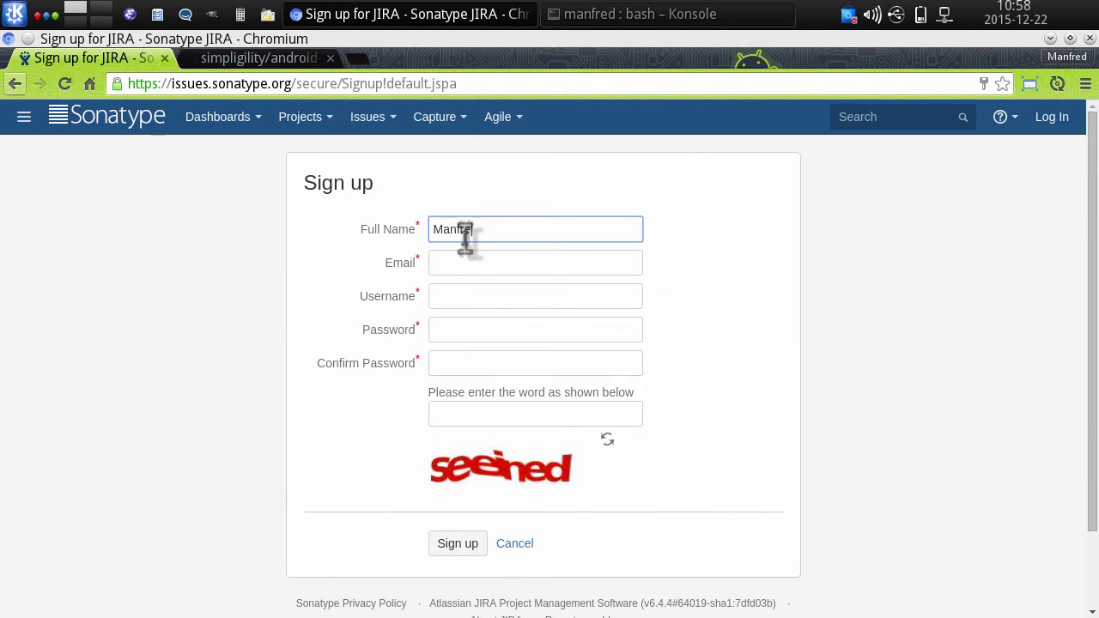
{"action": "type", "text": "d Moser"}
{"action": "key", "text": "Tab"}
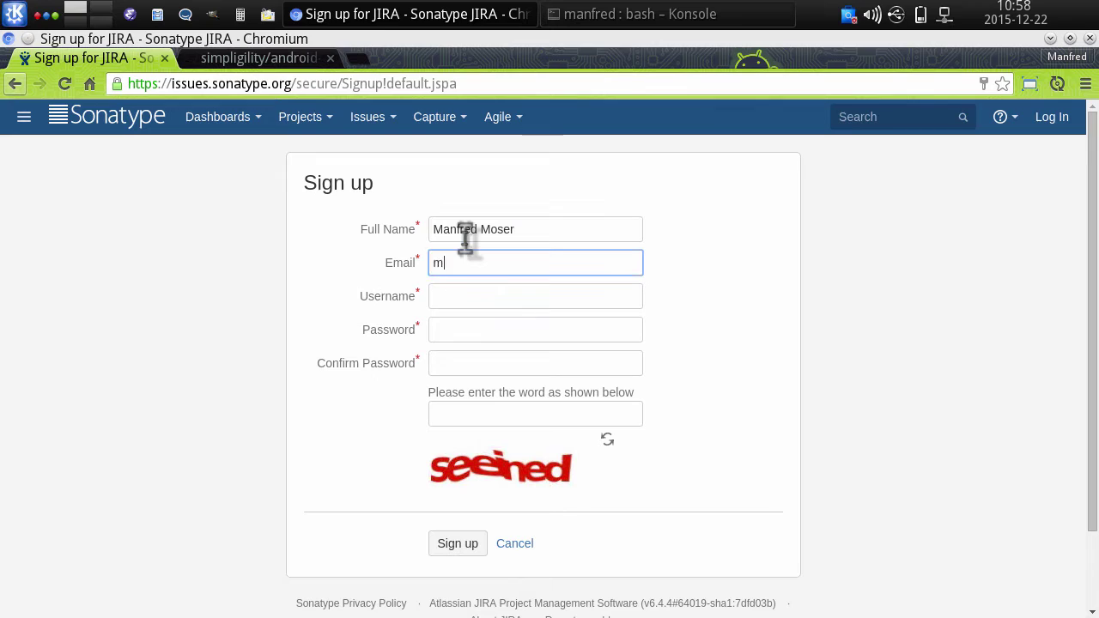
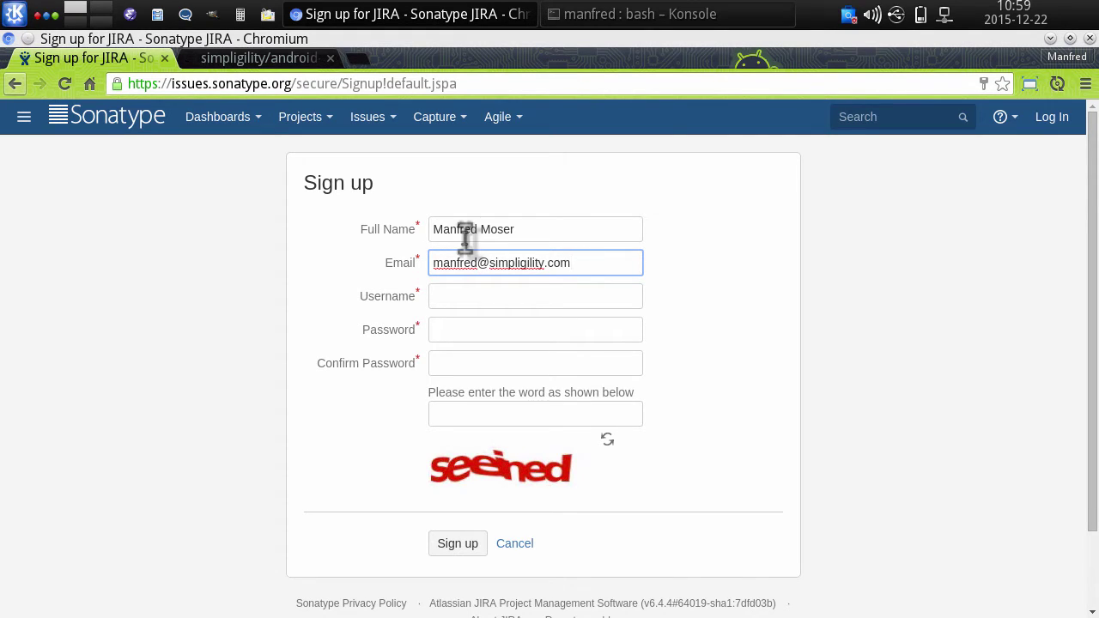
{"action": "left_click", "coordinate": [498, 296]}
{"action": "type", "text": "simpl"}
{"action": "key", "text": "Down"}
{"action": "key", "text": "Return"}
- Fill in the account password, its confirmation and the verification word
{"action": "key", "text": "Tab"}
{"action": "type", "text": "test"}
{"action": "key", "text": "Tab"}
{"action": "type", "text": "testing"}
{"action": "key", "text": "Tab"}
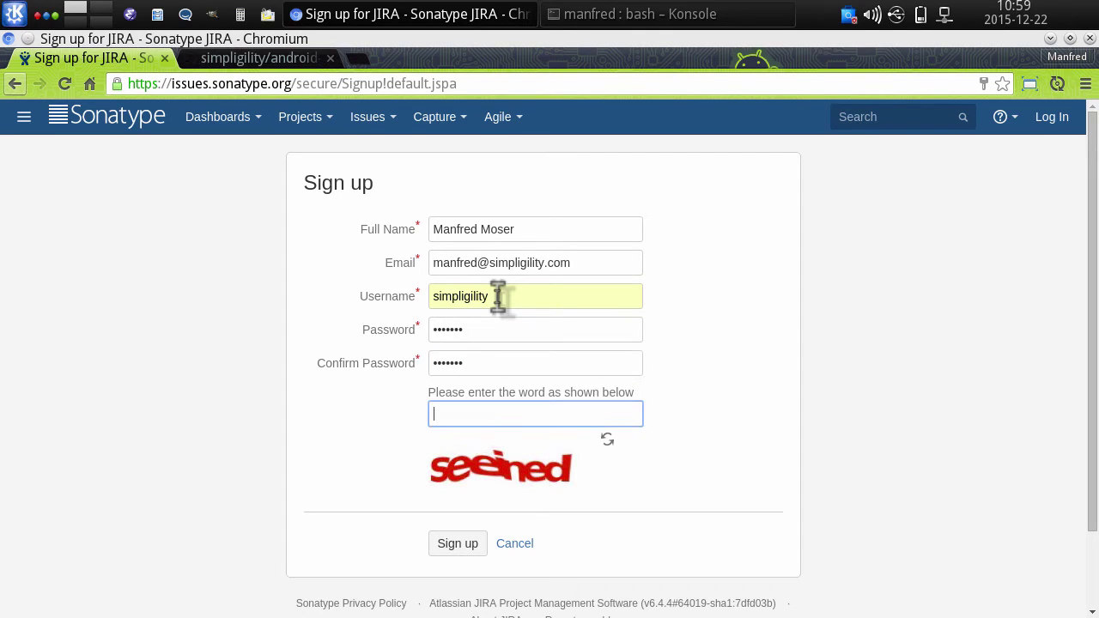
{"action": "type", "text": "seeined"}
{"action": "scroll", "coordinate": [699, 369], "scroll_direction": "down", "scroll_amount": 2}
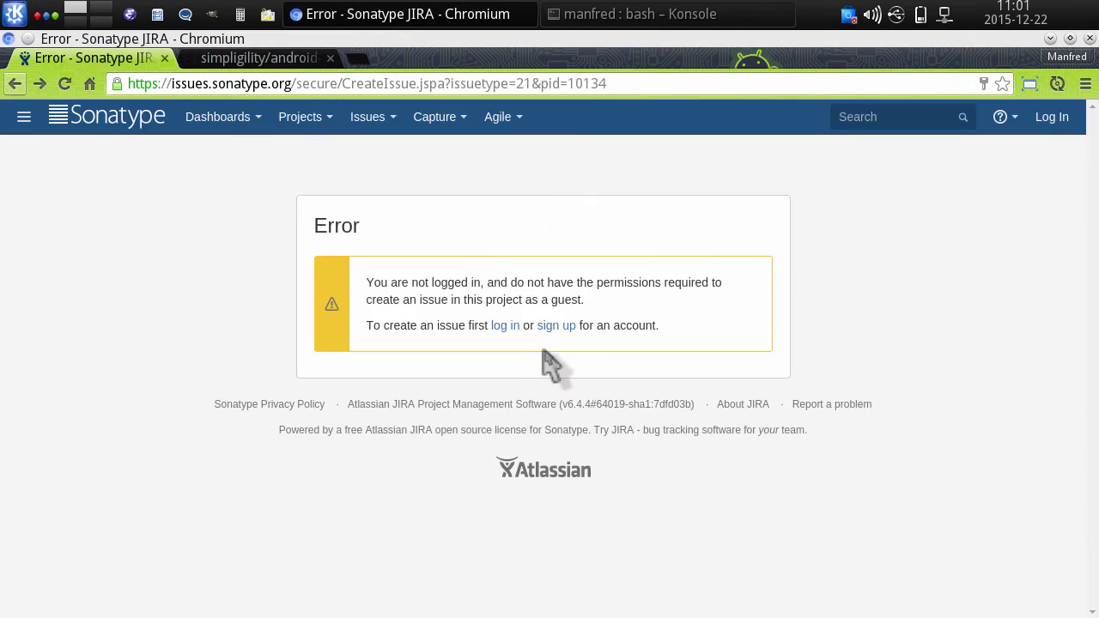
- Log in with the autofilled credentials to reach the New Project Create Issue form
{"action": "left_click", "coordinate": [501, 330]}
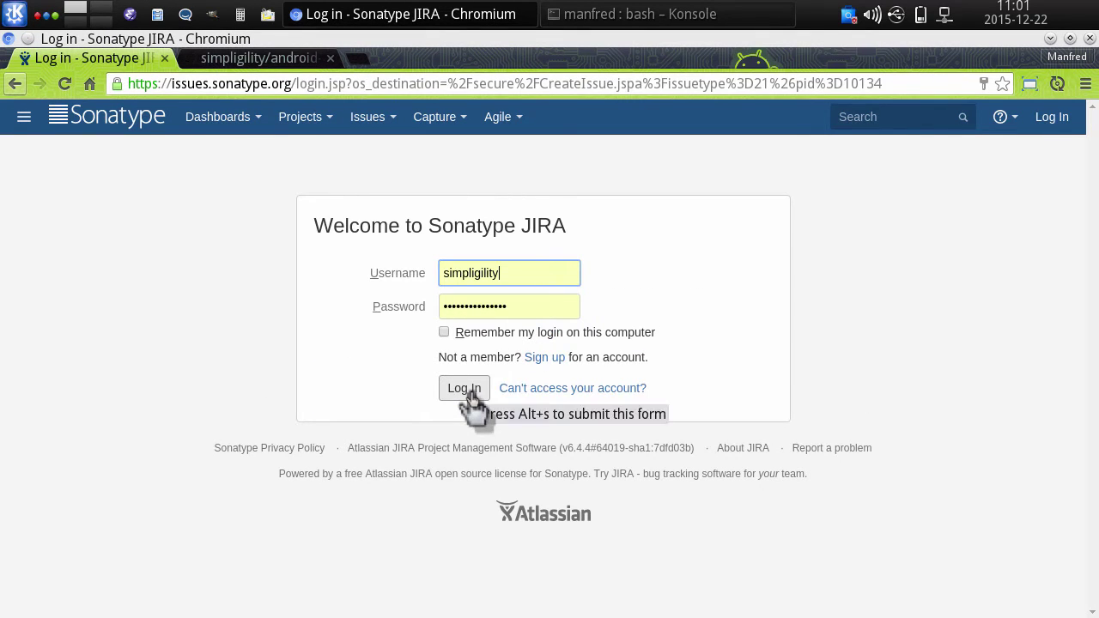
{"action": "left_click", "coordinate": [472, 394]}
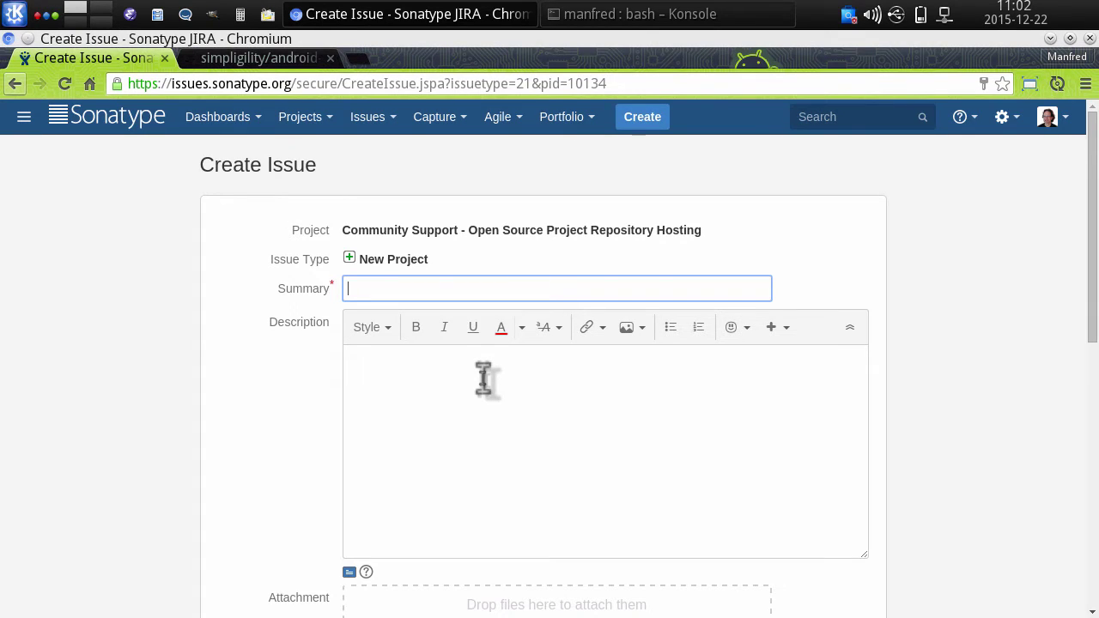
{"action": "left_click", "coordinate": [455, 291]}
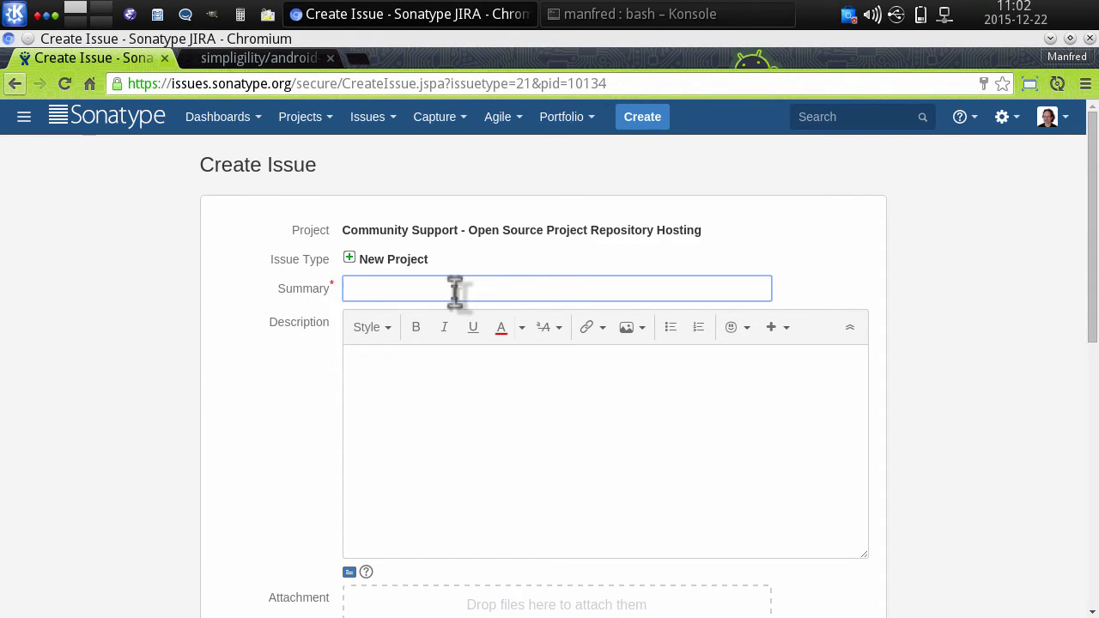
- Enter summary 'Various open source project' and a description naming android-maven-plugin and progressive-organization-pom
{"action": "type", "text": "Various open source project"}
{"action": "key", "text": "Tab"}
{"action": "type", "text": "Indi"}
{"action": "type", "text": "uding android-m"}
{"action": "type", "text": "aven-plugin"}
{"action": "type", "text": ", pre"}
{"action": "key", "text": "BackSpace"}
{"action": "type", "text": "ogressive-organizait"}
{"action": "key", "text": "BackSpace"}
{"action": "key", "text": "BackSpace"}
{"action": "type", "text": "tion-pom and others all in the simpligi"}
{"action": "key", "text": "BackSpace"}
{"action": "key", "text": "BackSpace"}
{"action": "type", "text": "gilty namespace."}
{"action": "scroll", "coordinate": [554, 372], "scroll_direction": "down", "scroll_amount": 1}
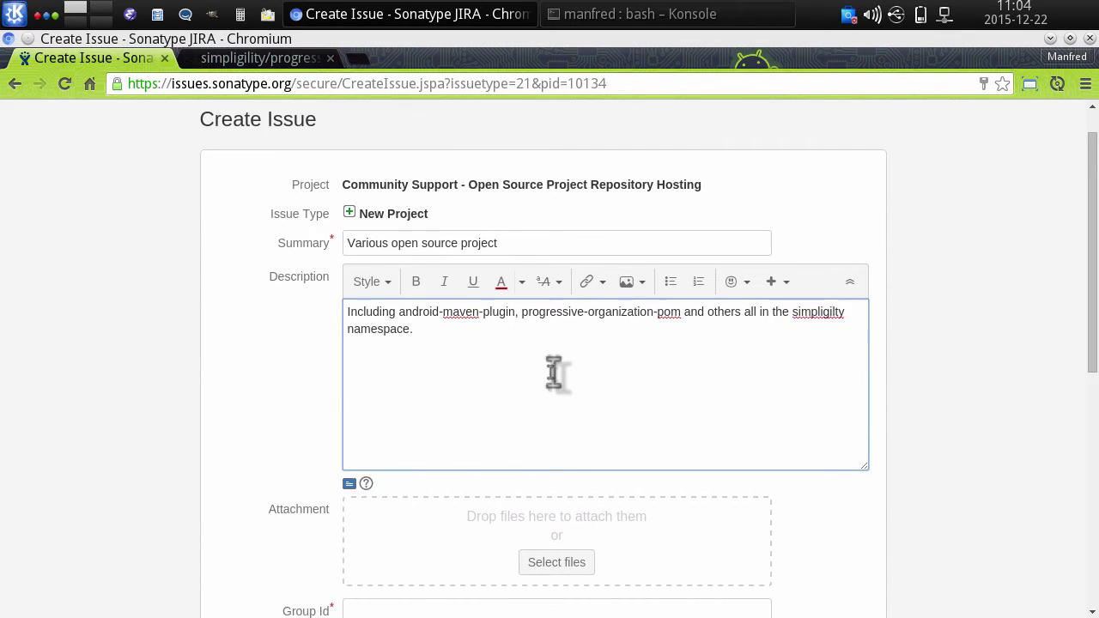
{"action": "scroll", "coordinate": [554, 372], "scroll_direction": "down", "scroll_amount": 4}
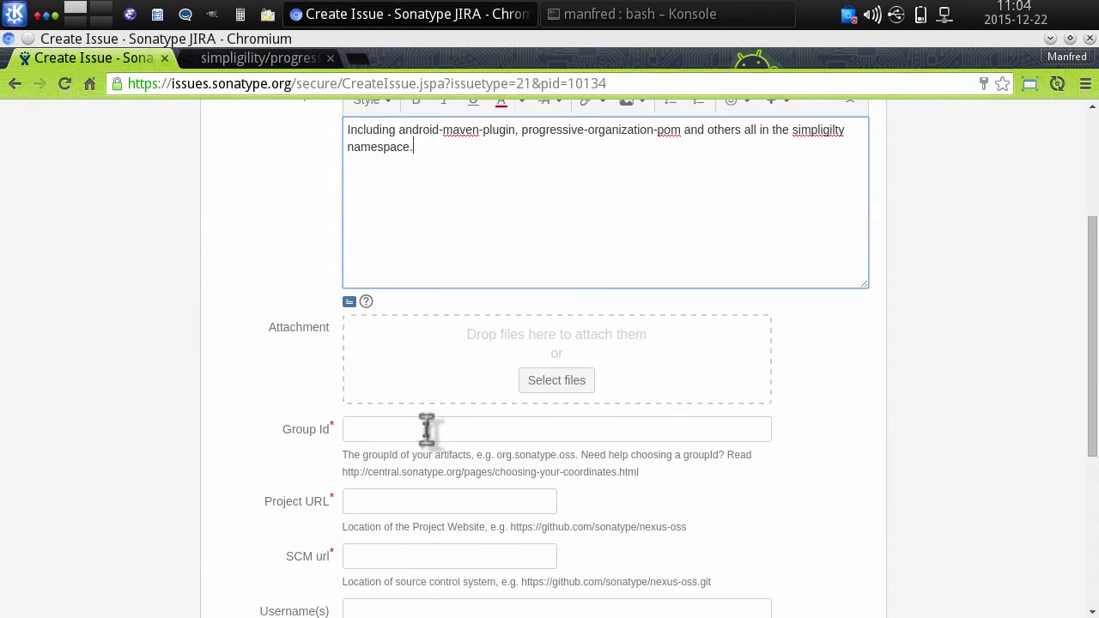
- Set the Group Id field to com.simpligility
{"action": "left_click", "coordinate": [404, 429]}
{"action": "type", "text": "com.simpligility"}
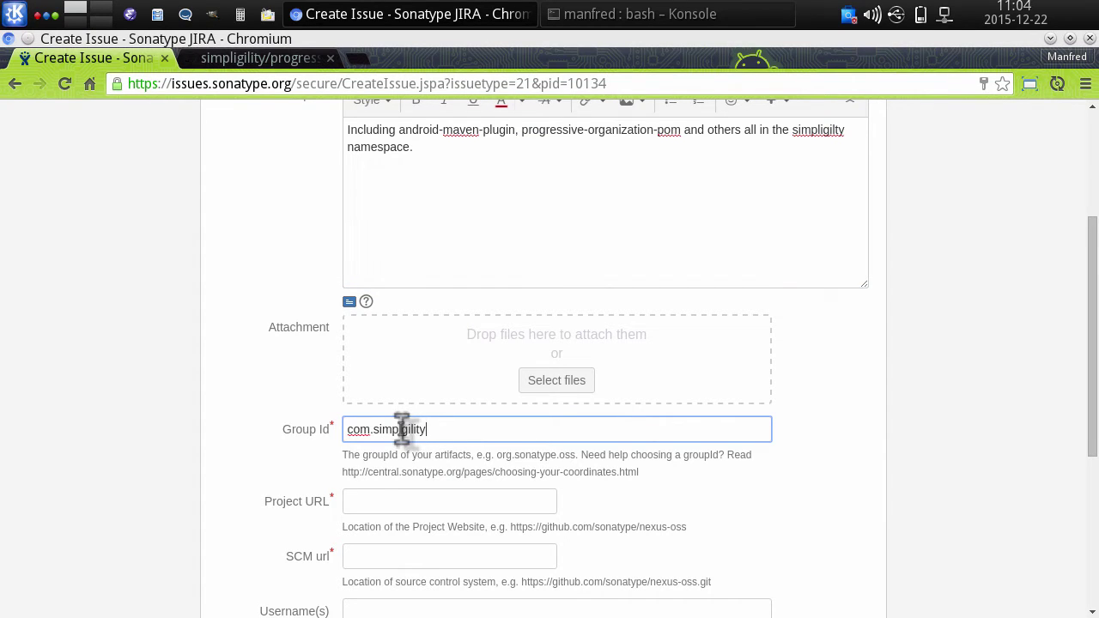
{"action": "left_click", "coordinate": [401, 430]}
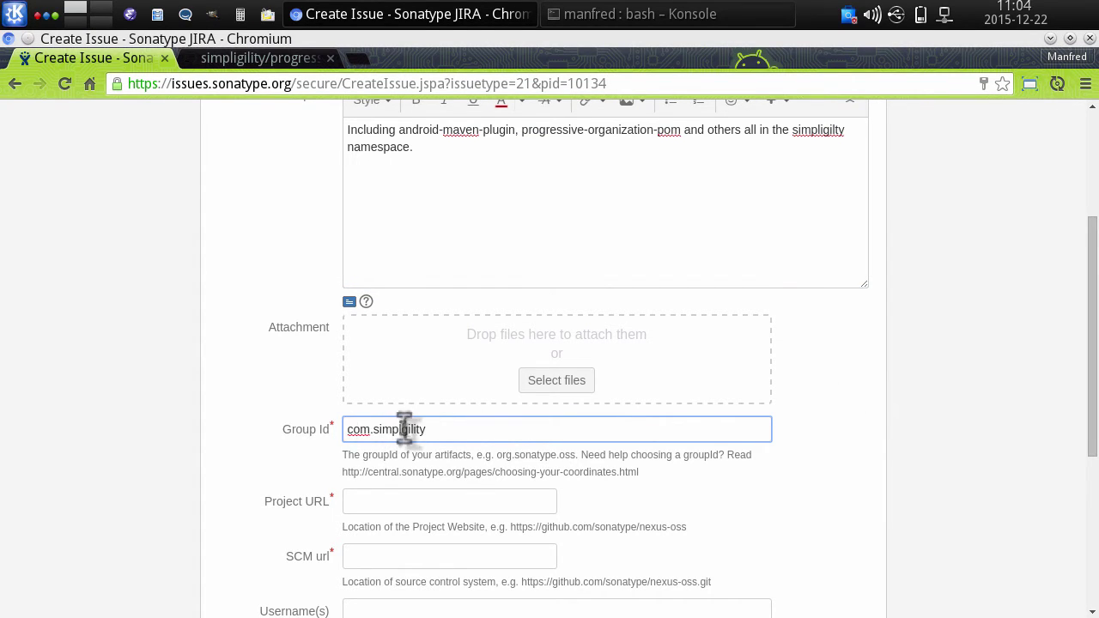
{"action": "type", "text": "i"}
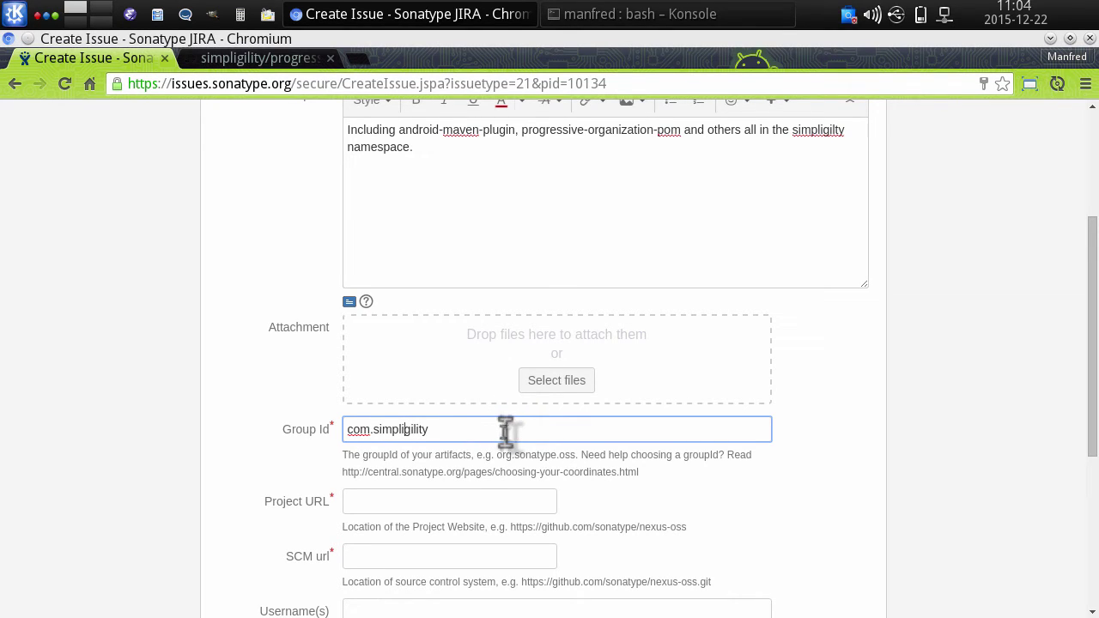
{"action": "left_click", "coordinate": [482, 432]}
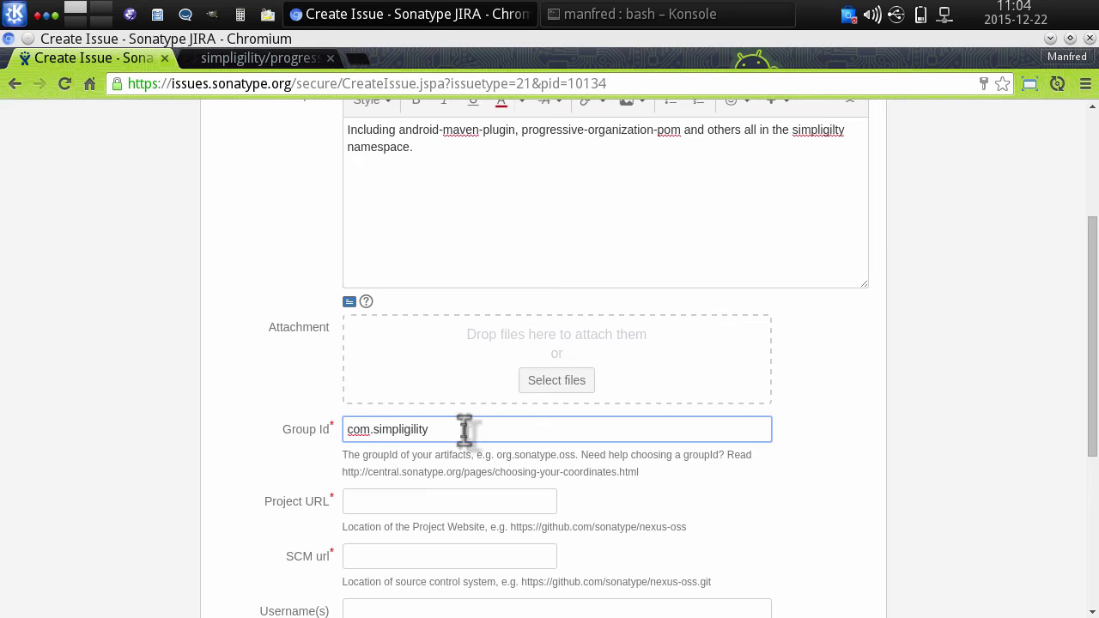
- Copy the progressive-organization-pom GitHub repository URL from the browser's other tab
{"action": "left_click", "coordinate": [234, 58]}
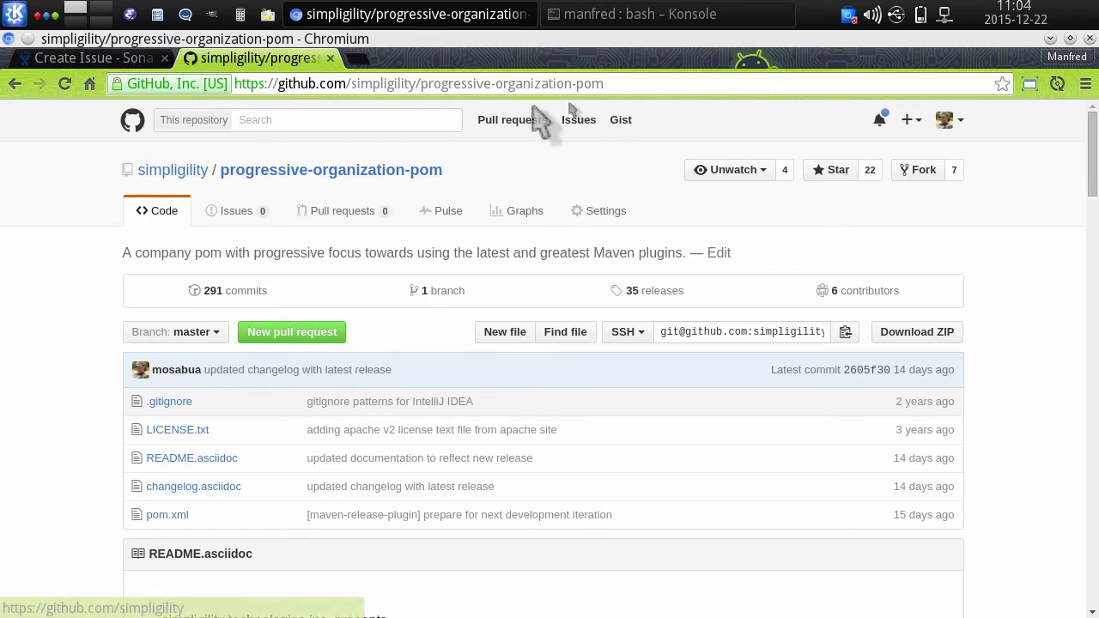
{"action": "left_click_drag", "start_coordinate": [638, 85], "coordinate": [216, 91]}
{"action": "key", "text": "ctrl+c"}
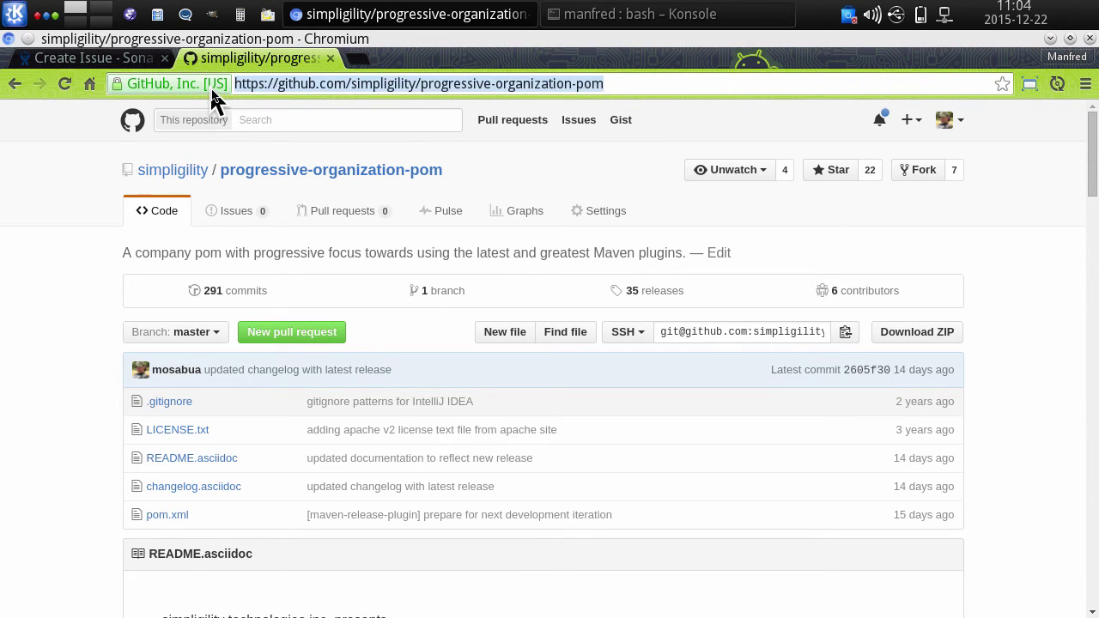
{"action": "left_click", "coordinate": [90, 58]}
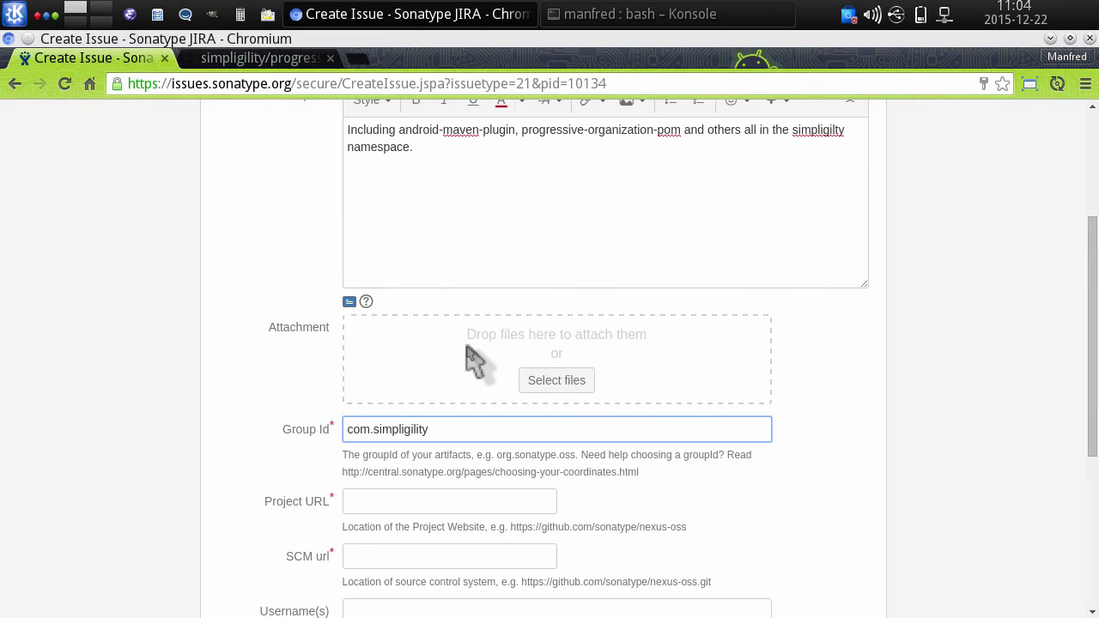
{"action": "scroll", "coordinate": [475, 361], "scroll_direction": "down", "scroll_amount": 1}
- Paste the GitHub address into both the Project URL and SCM url fields
{"action": "left_click", "coordinate": [413, 456]}
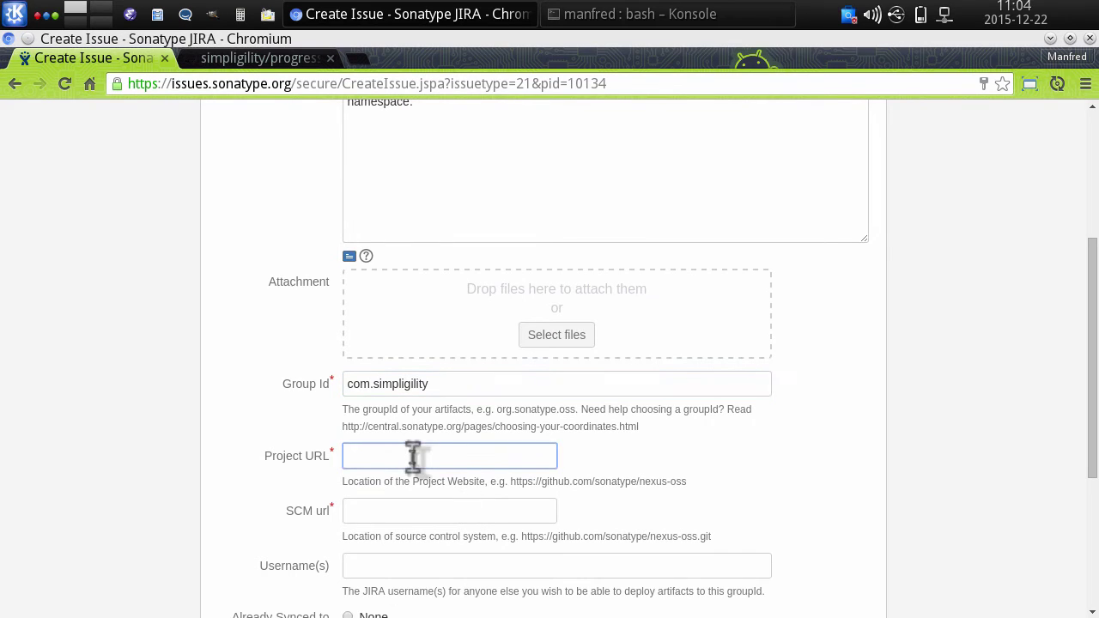
{"action": "key", "text": "ctrl+v"}
{"action": "left_click", "coordinate": [402, 509]}
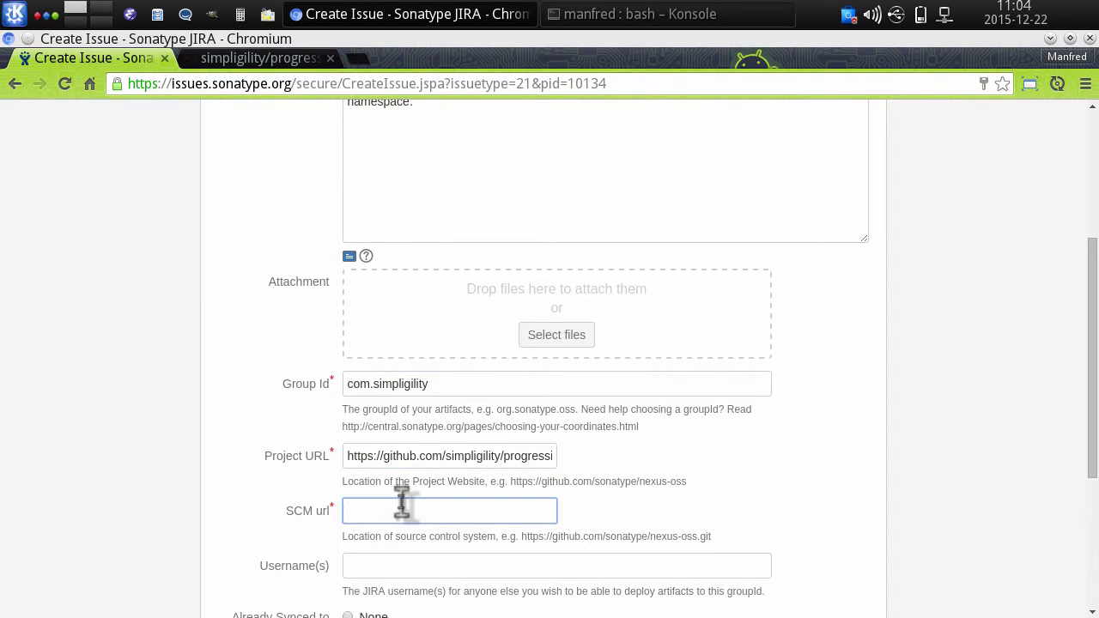
{"action": "key", "text": "ctrl+v"}
- Append 'URL and SCM URL are examples.' to the description
{"action": "scroll", "coordinate": [454, 238], "scroll_direction": "up", "scroll_amount": 1}
{"action": "left_click", "coordinate": [440, 147]}
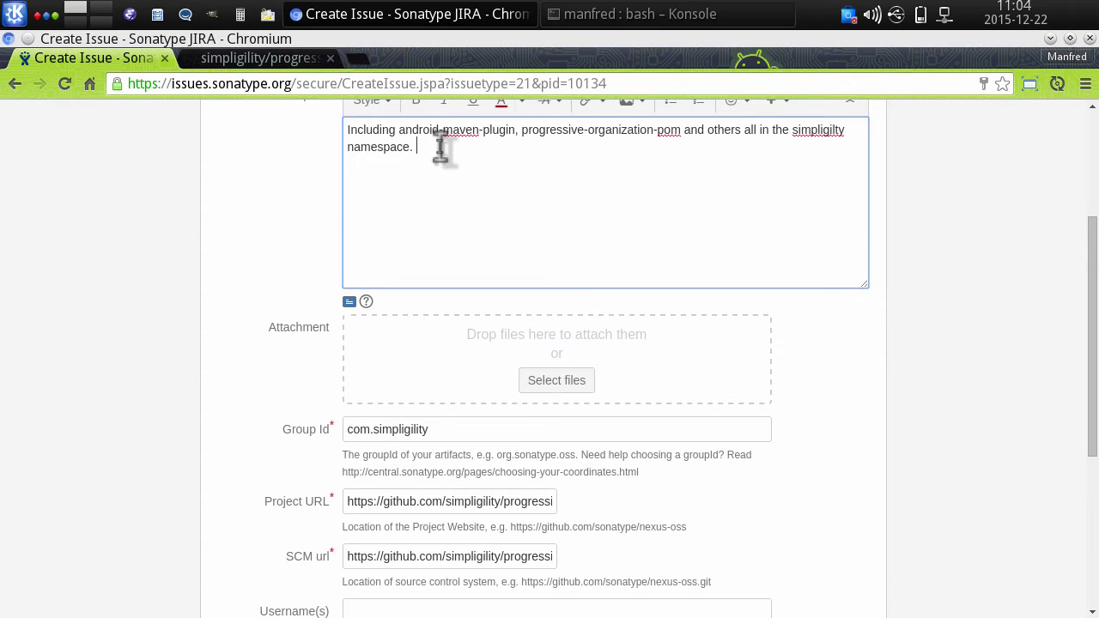
{"action": "type", "text": "URL and SCM URL are examples."}
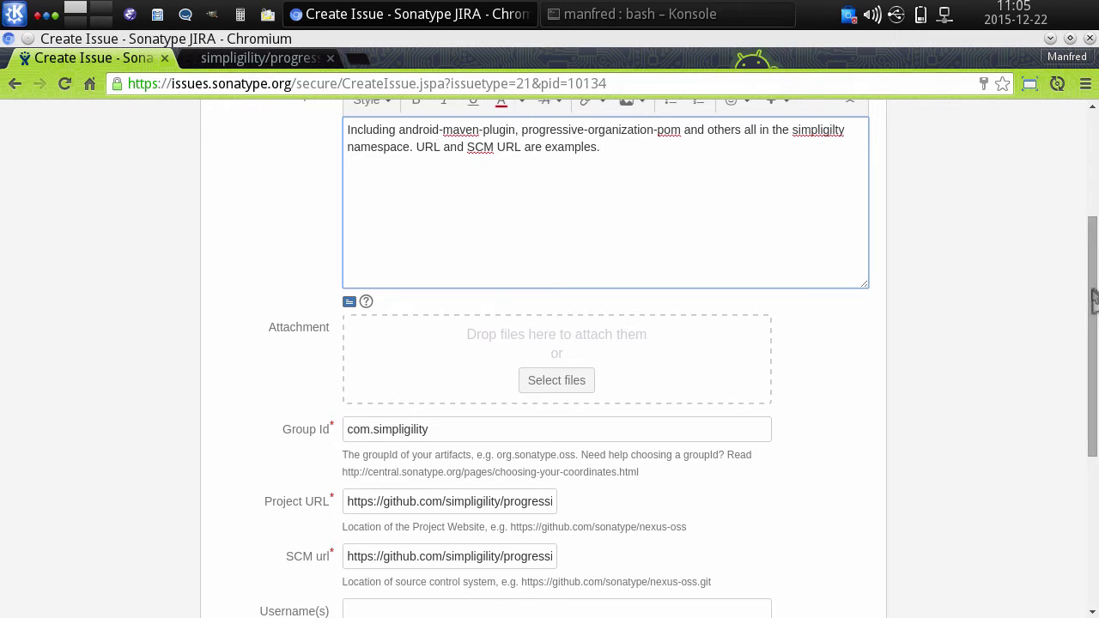
{"action": "left_click_drag", "start_coordinate": [1094, 301], "coordinate": [1093, 416]}
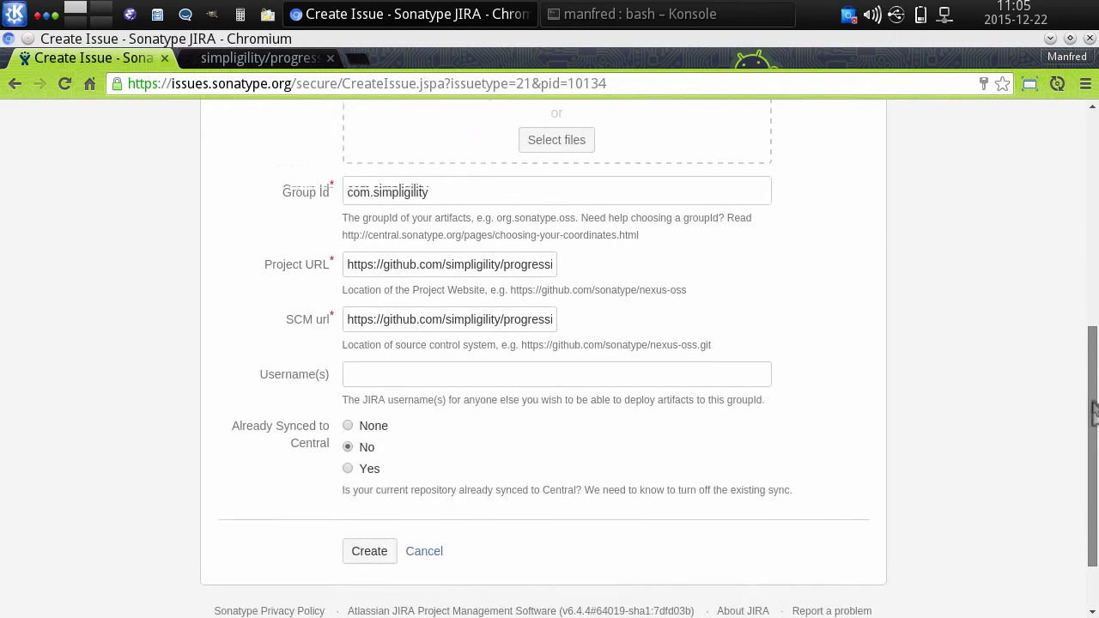
- Enter the deploying JIRA username and set Already Synced to Central to No
{"action": "left_click", "coordinate": [384, 370]}
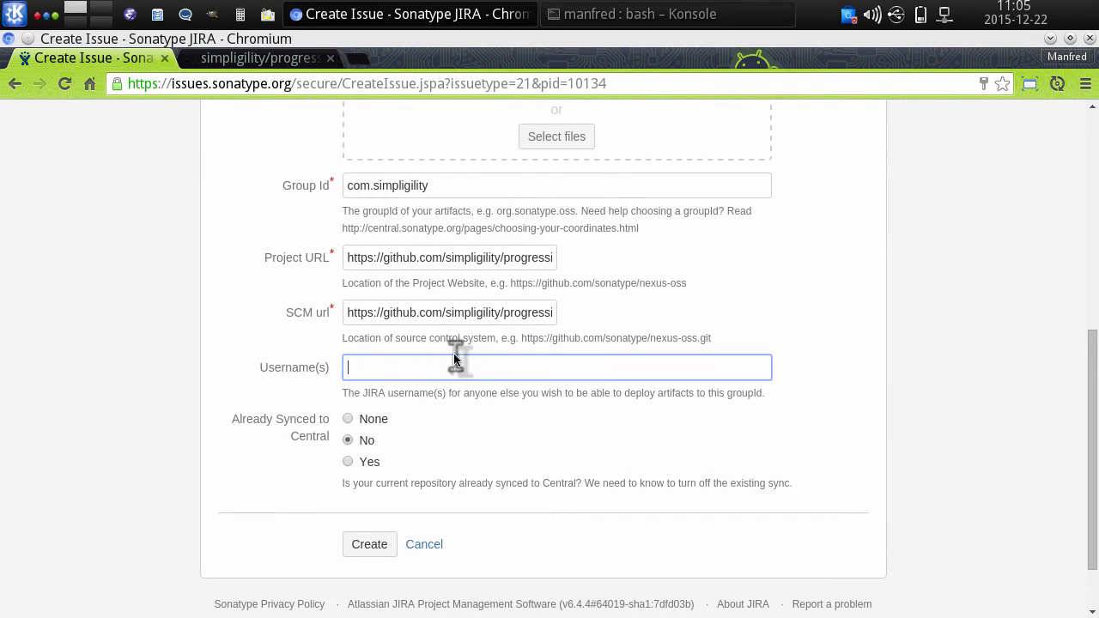
{"action": "type", "text": "si"}
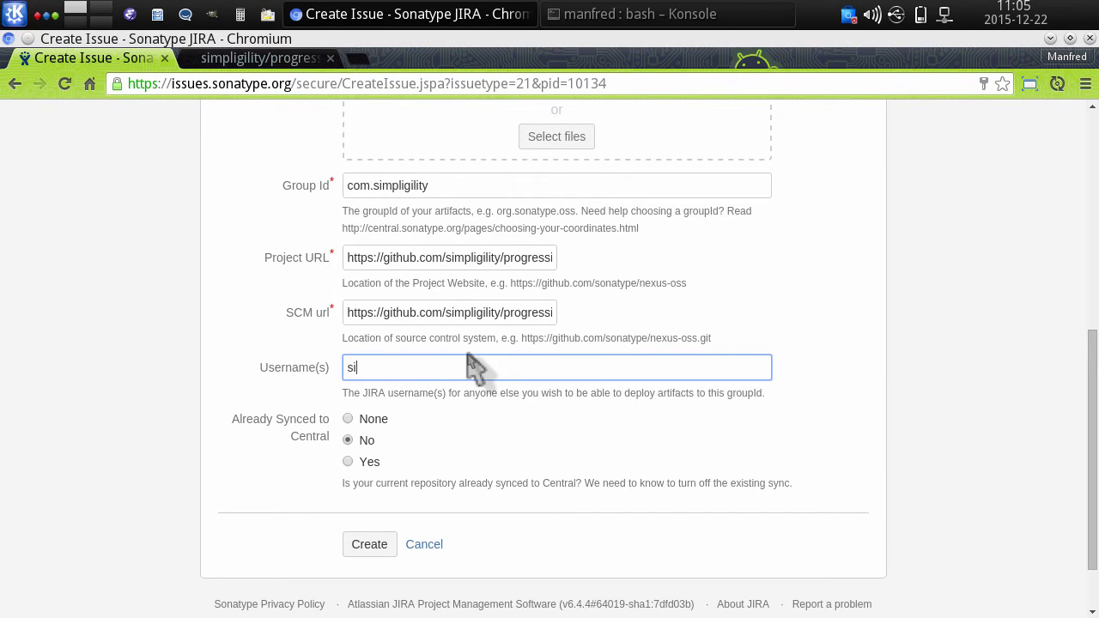
{"action": "type", "text": "mpligility"}
{"action": "key", "text": "BackSpace"}
{"action": "key", "text": "BackSpace"}
{"action": "key", "text": "BackSpace"}
{"action": "type", "text": "ity"}
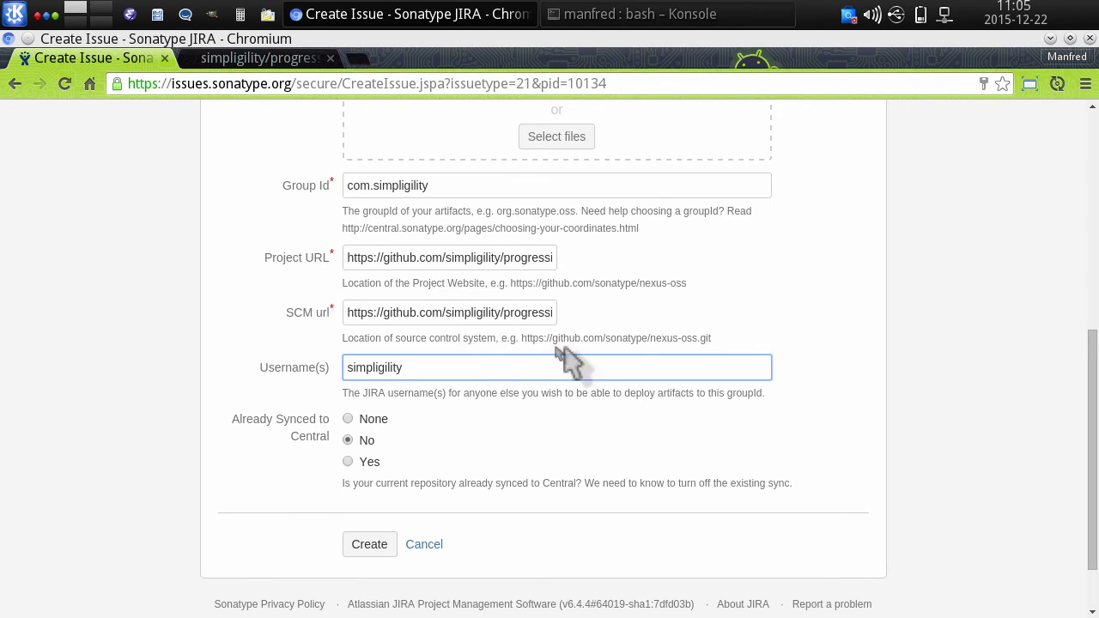
{"action": "left_click", "coordinate": [347, 440]}
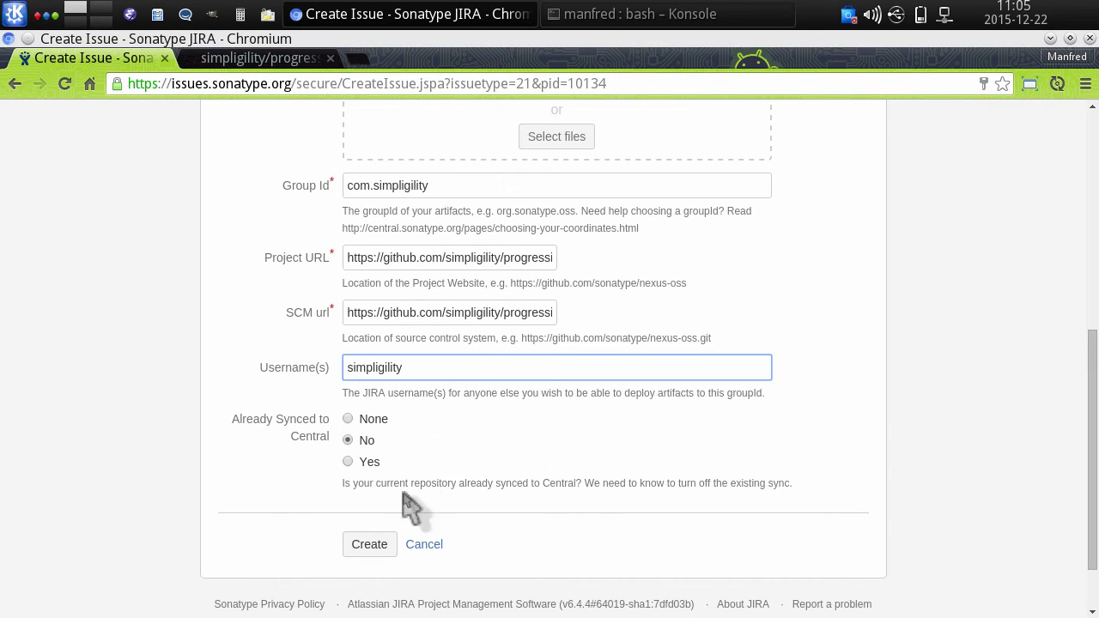
- Submit the form to create the New Project issue
{"action": "left_click", "coordinate": [369, 545]}
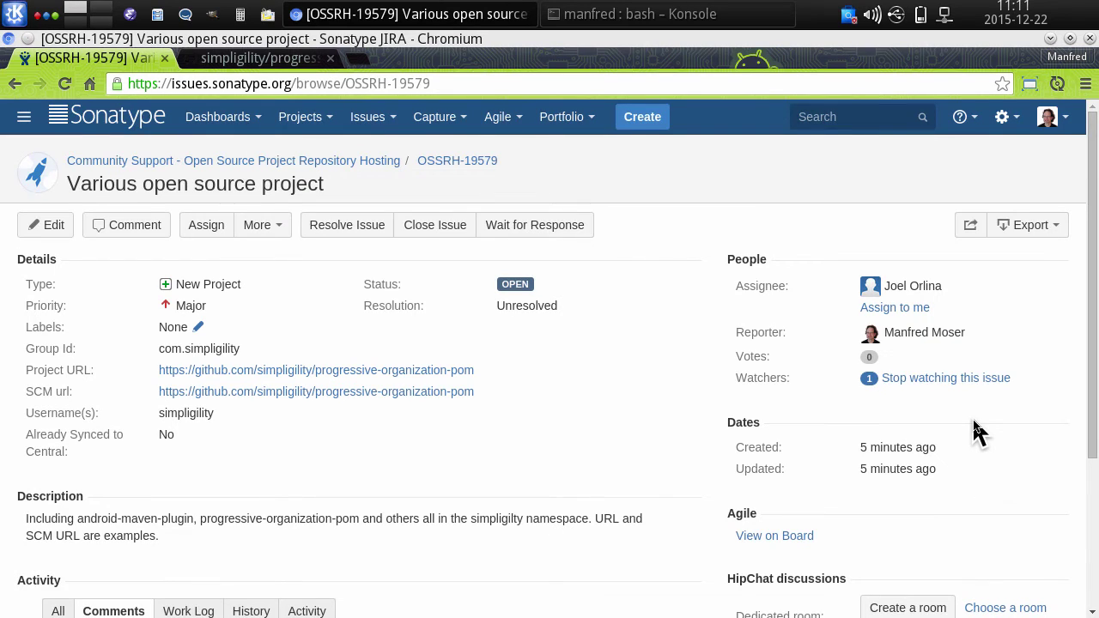